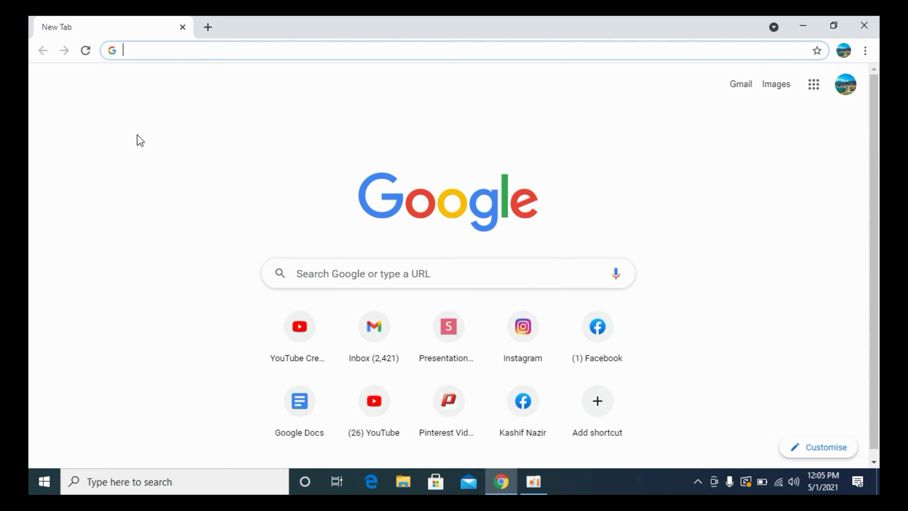
- Search Google for 'amazon affiliate' and go to the Amazon.com Associates Central result
{"action": "type", "text": "amazo"}
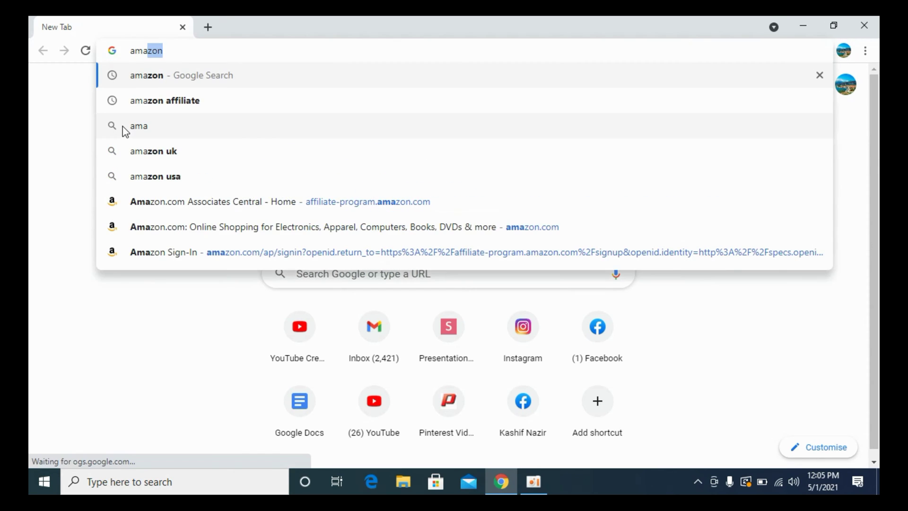
{"action": "left_click", "coordinate": [160, 99]}
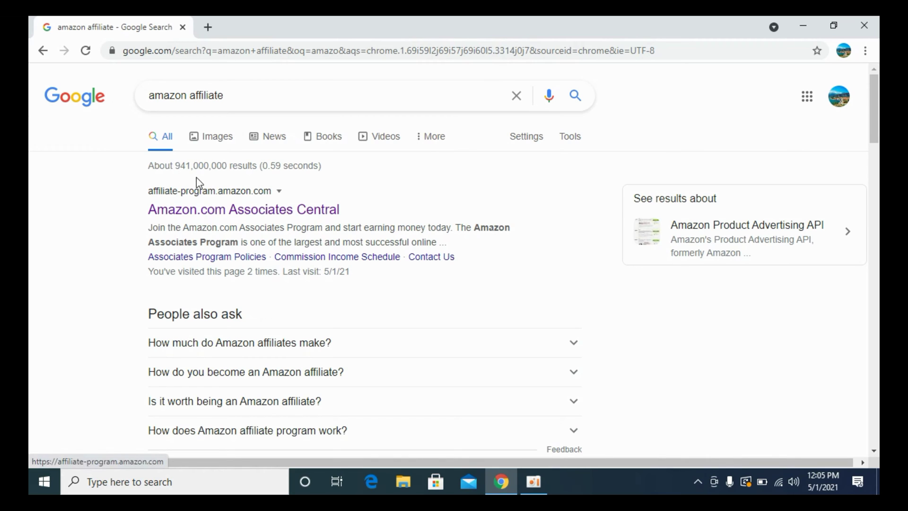
{"action": "left_click", "coordinate": [159, 208]}
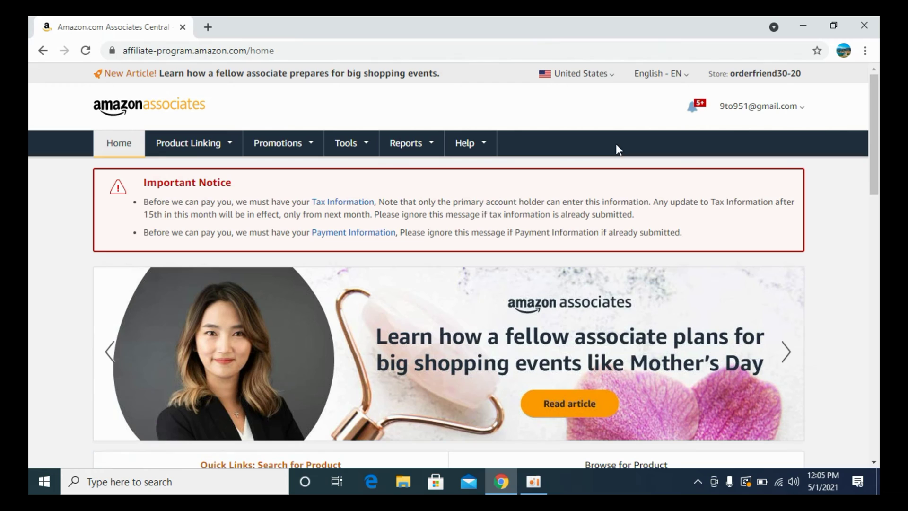
- Check the account menu and header store details, then scroll to Quick Links: Search for Product
{"action": "left_click", "coordinate": [753, 106]}
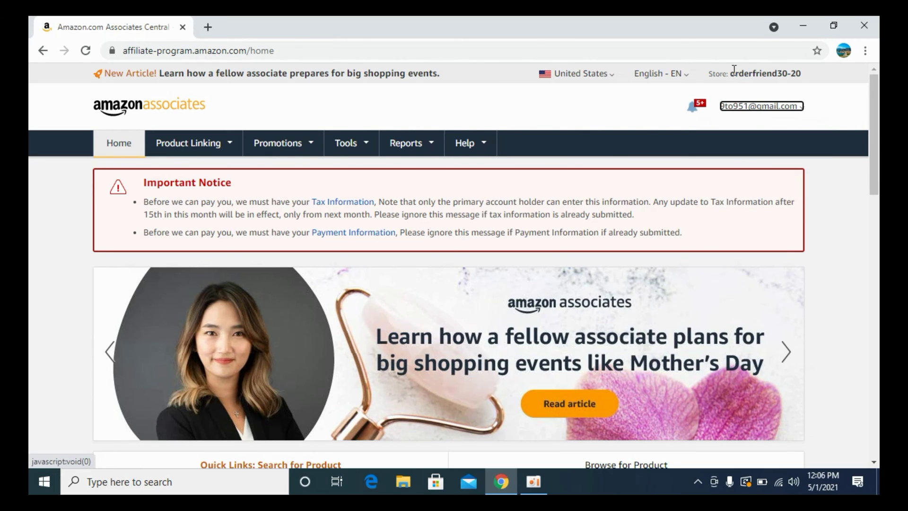
{"action": "left_click_drag", "start_coordinate": [733, 74], "coordinate": [822, 80]}
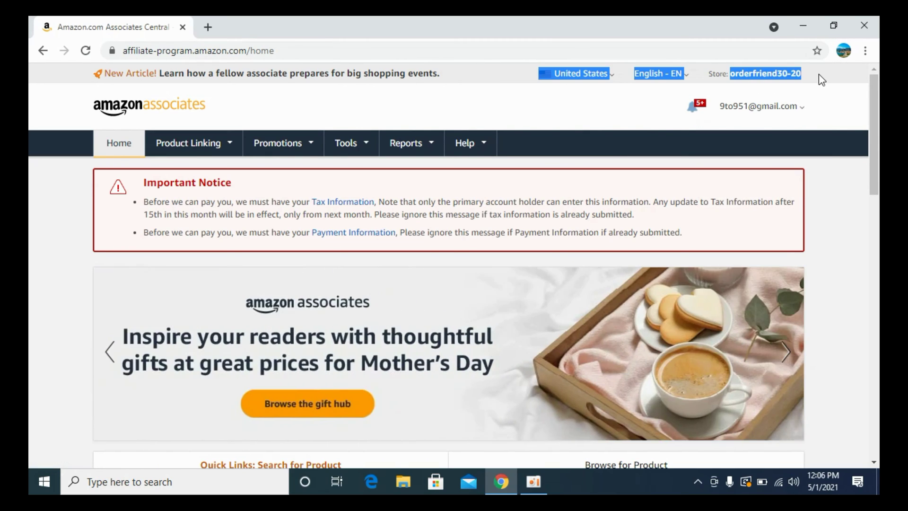
{"action": "left_click", "coordinate": [815, 77]}
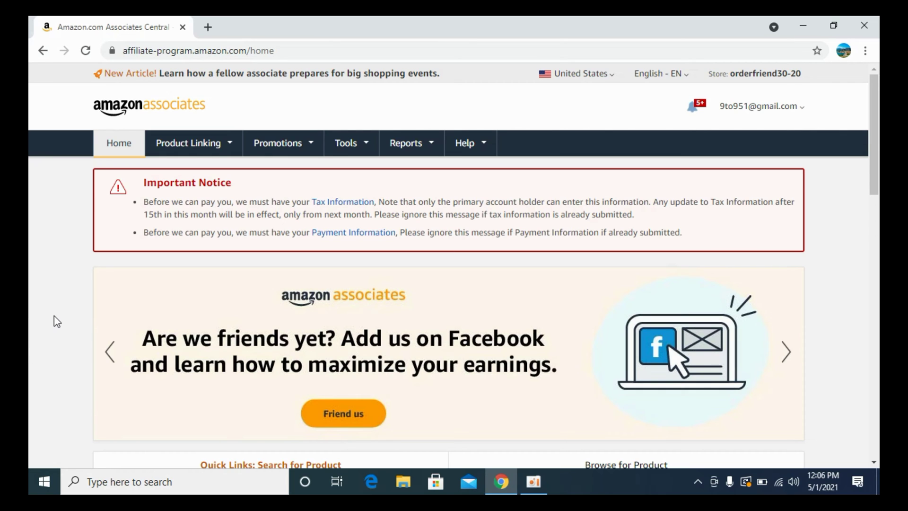
{"action": "scroll", "coordinate": [54, 316], "scroll_direction": "down", "scroll_amount": 5}
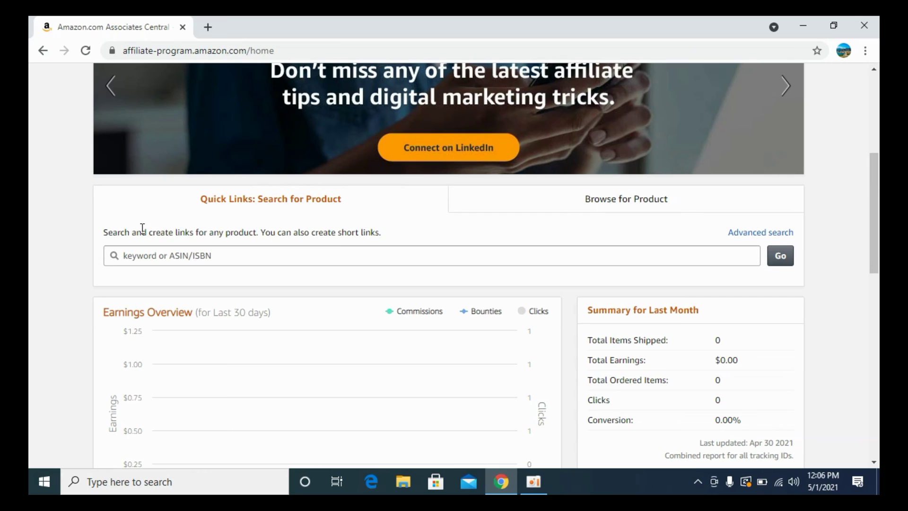
- Search Quick Links for 'microphone' and browse the 44,761 results with Get link options
{"action": "left_click", "coordinate": [211, 256]}
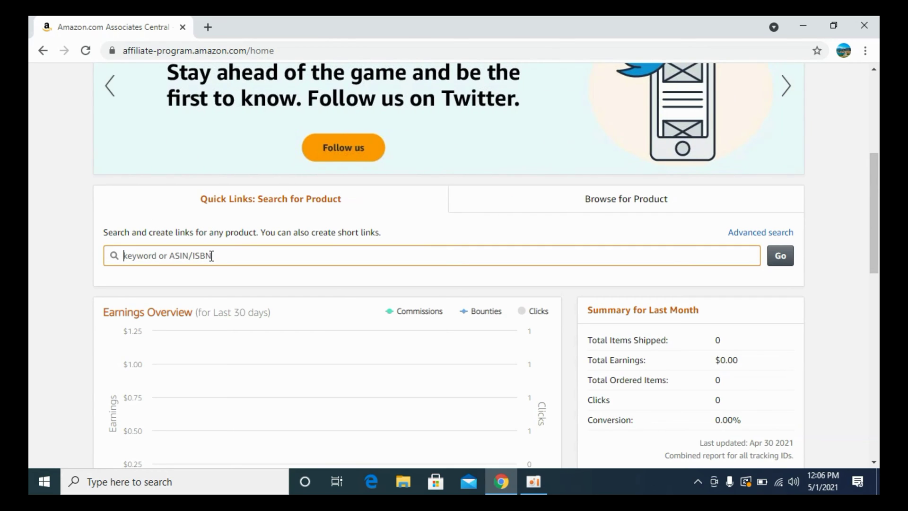
{"action": "type", "text": "microphone"}
{"action": "key", "text": "Return"}
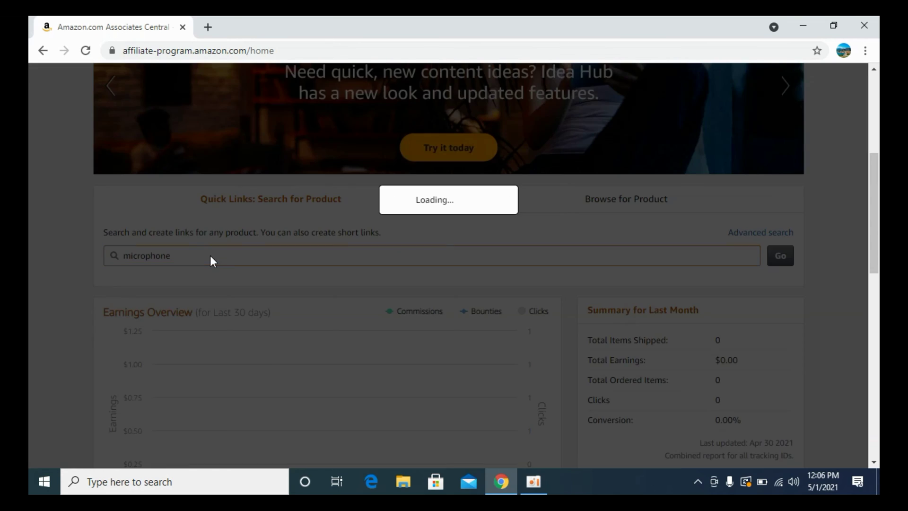
{"action": "scroll", "coordinate": [210, 256], "scroll_direction": "down", "scroll_amount": 2}
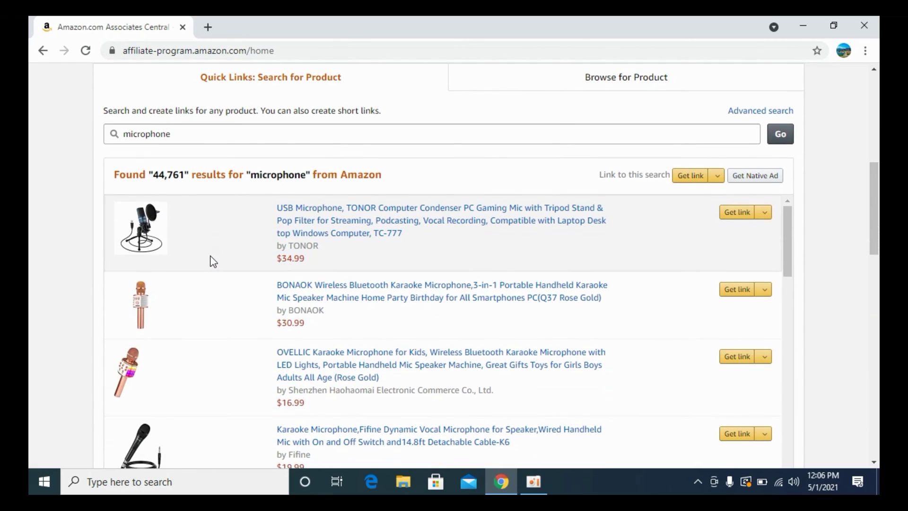
{"action": "scroll", "coordinate": [399, 240], "scroll_direction": "down", "scroll_amount": 10}
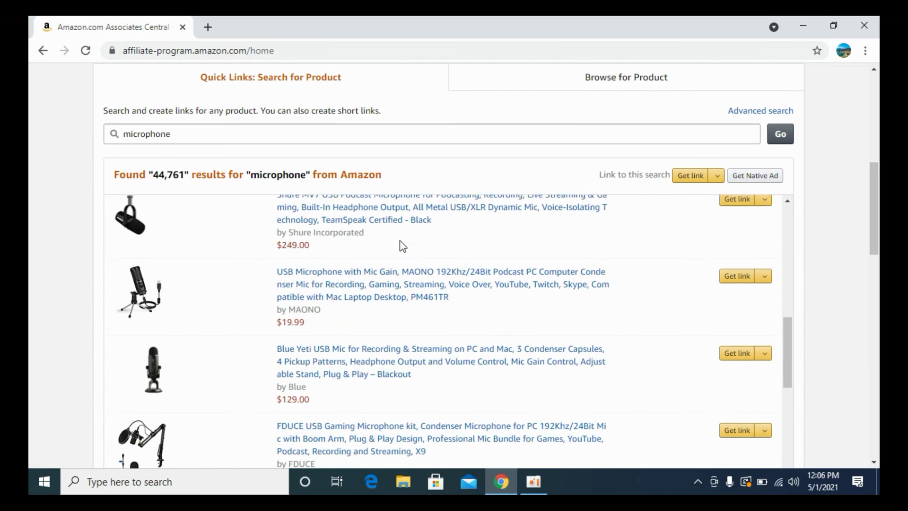
{"action": "scroll", "coordinate": [399, 240], "scroll_direction": "up", "scroll_amount": 11}
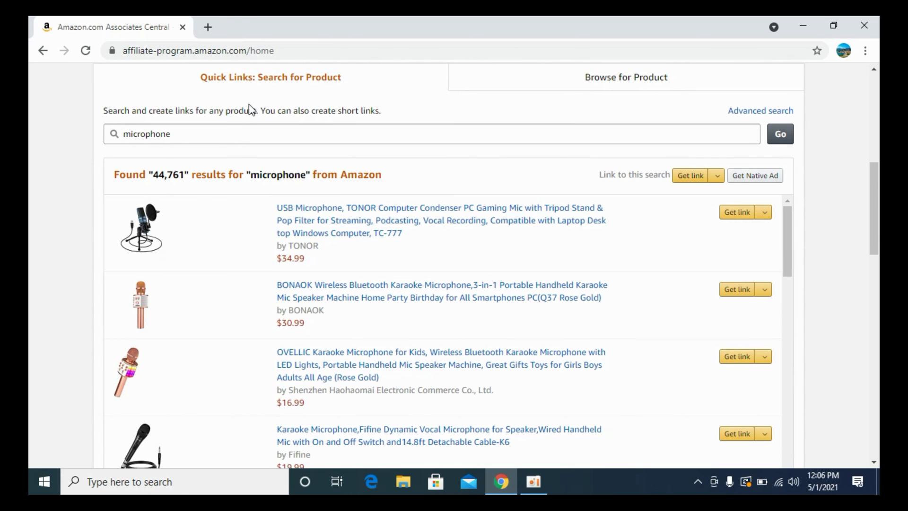
- In a new tab, search Google for 'amazon' and go to the Amazon.com home page
{"action": "left_click", "coordinate": [207, 26]}
{"action": "type", "text": "ama"}
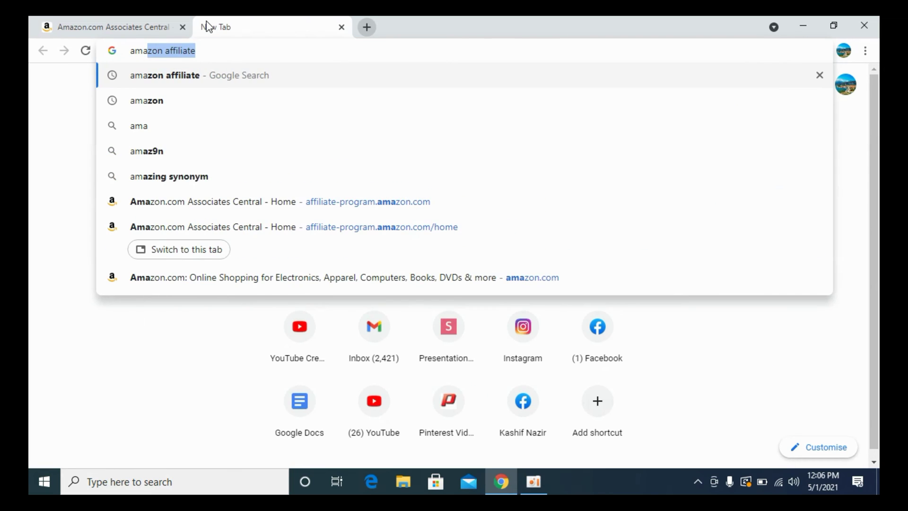
{"action": "type", "text": "zo"}
{"action": "key", "text": "BackSpace"}
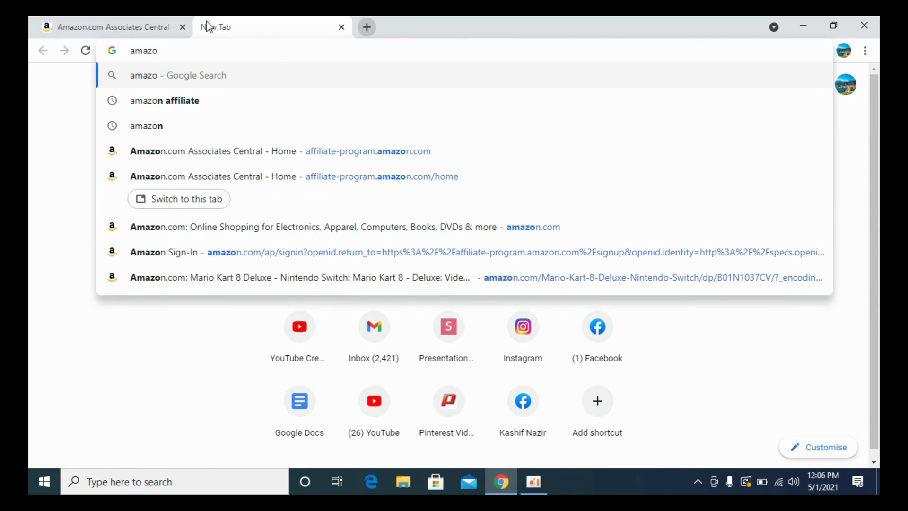
{"action": "type", "text": "n"}
{"action": "key", "text": "Return"}
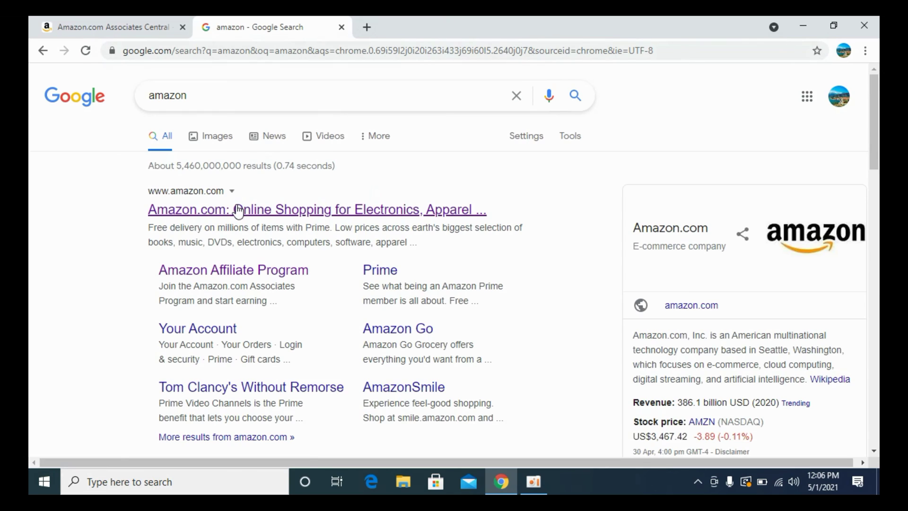
{"action": "left_click", "coordinate": [238, 211]}
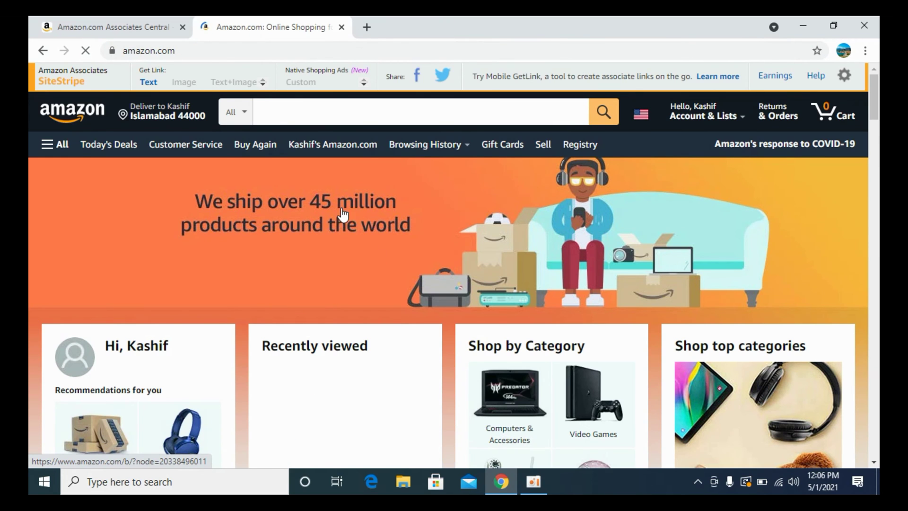
- Search Amazon.com for 'microphone' and open the Elgato Wave: 3 USB microphone listing
{"action": "left_click", "coordinate": [312, 113]}
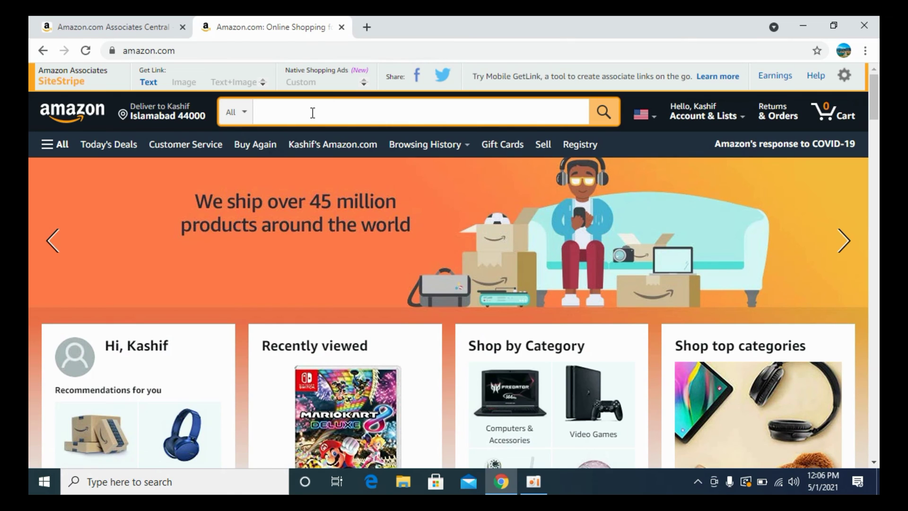
{"action": "mouse_move", "coordinate": [704, 124]}
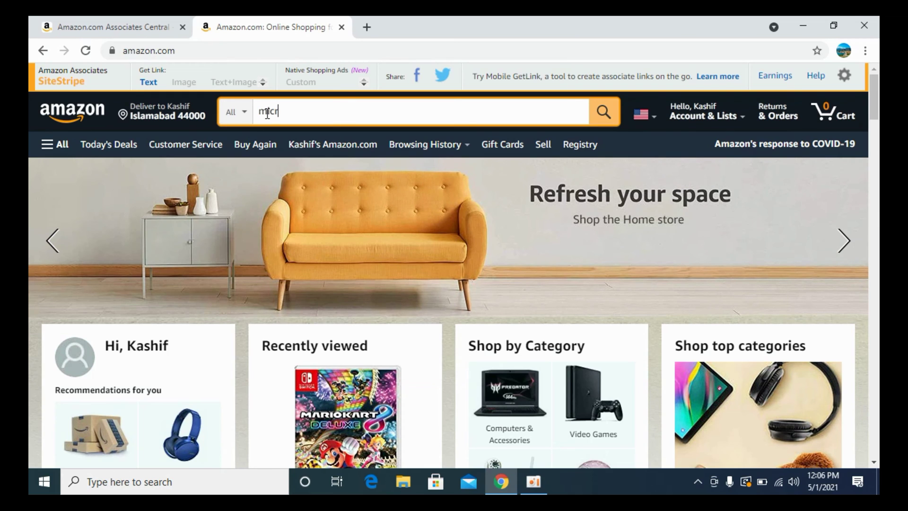
{"action": "type", "text": "ophone"}
{"action": "key", "text": "Return"}
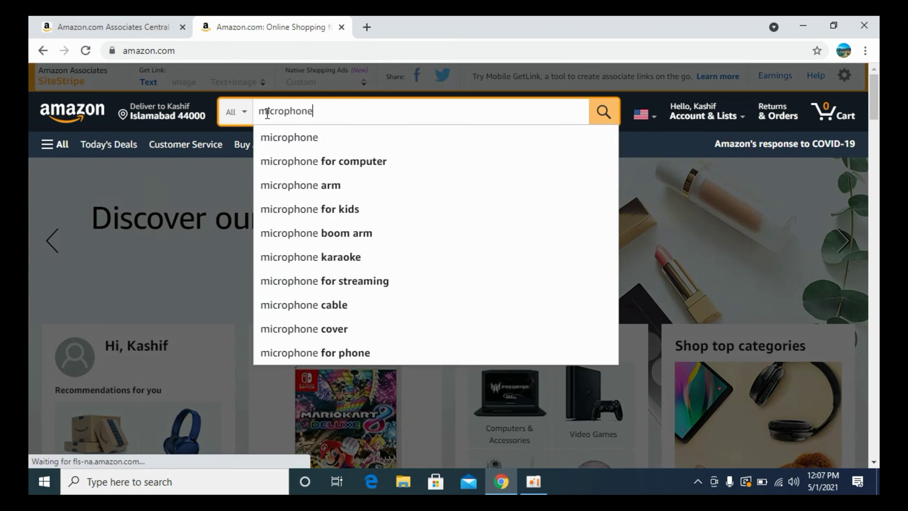
{"action": "scroll", "coordinate": [406, 284], "scroll_direction": "down", "scroll_amount": 10}
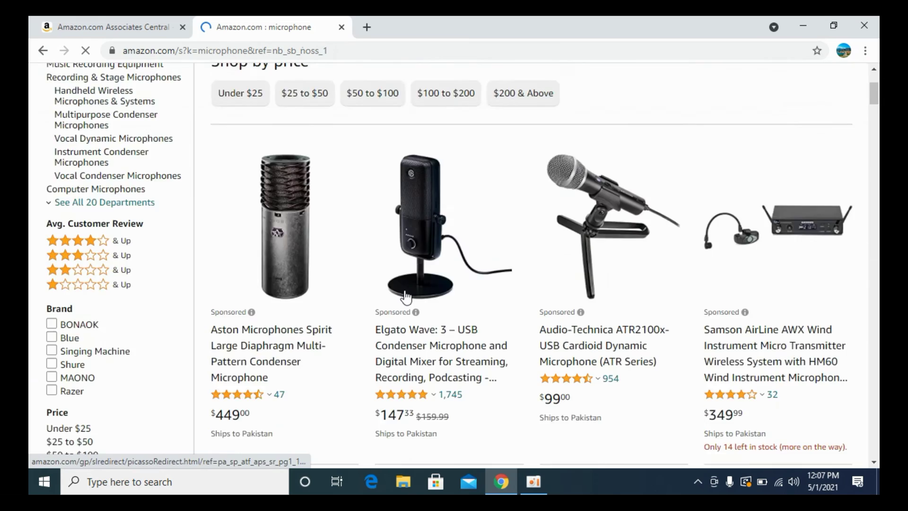
{"action": "scroll", "coordinate": [411, 273], "scroll_direction": "up", "scroll_amount": 10}
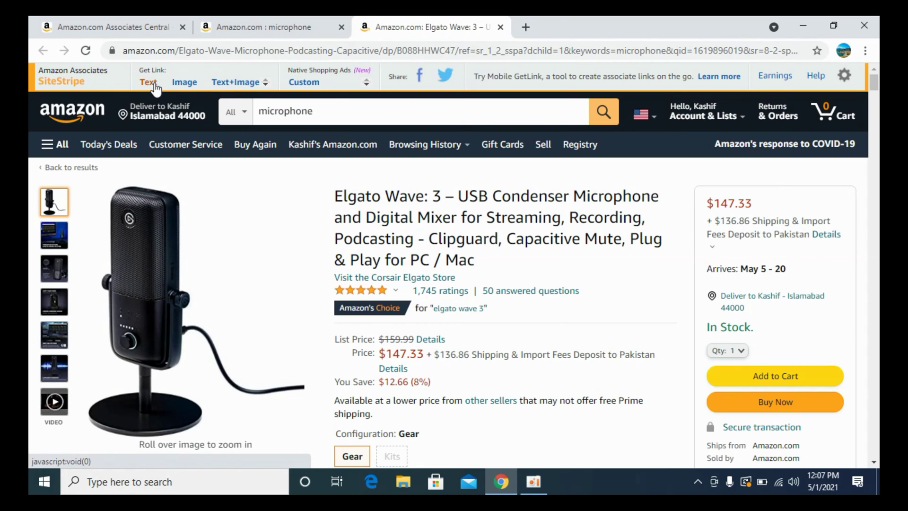
- Generate a SiteStripe text link for the Elgato Wave: 3 and switch it to Short Link
{"action": "left_click", "coordinate": [154, 85]}
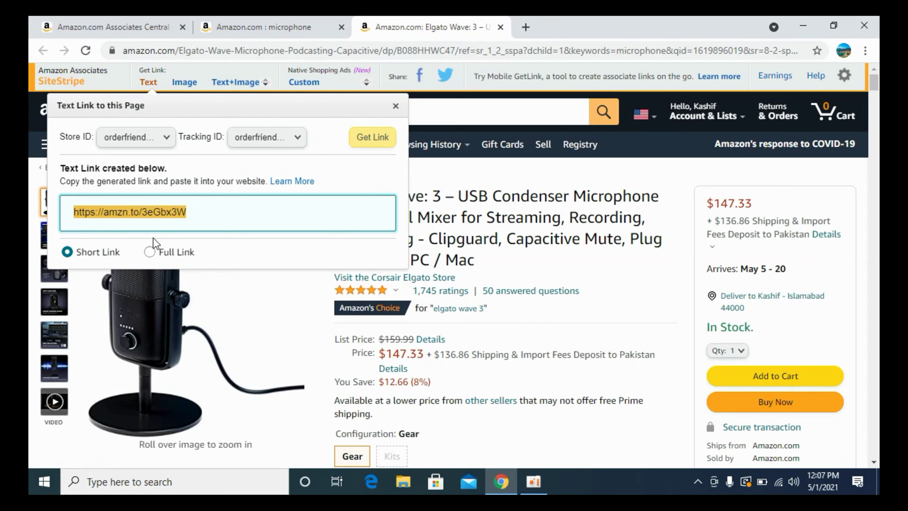
{"action": "left_click", "coordinate": [150, 252]}
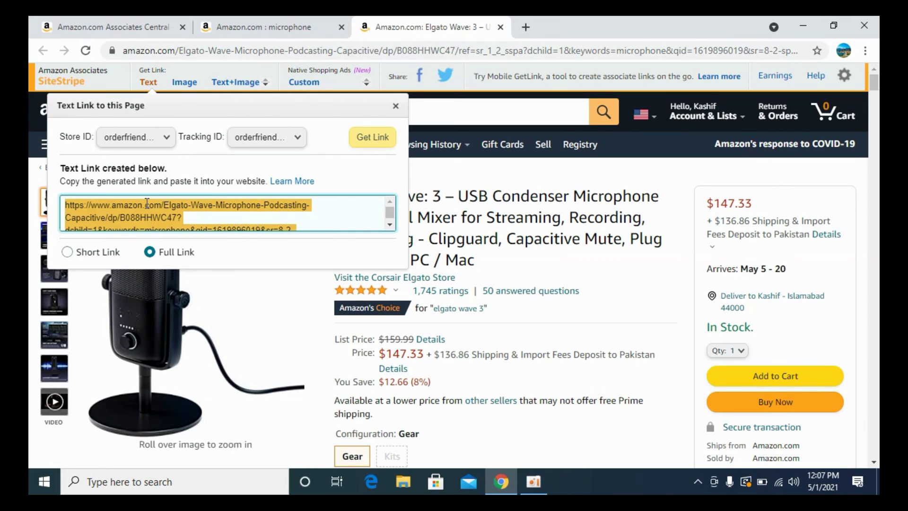
{"action": "left_click", "coordinate": [68, 252]}
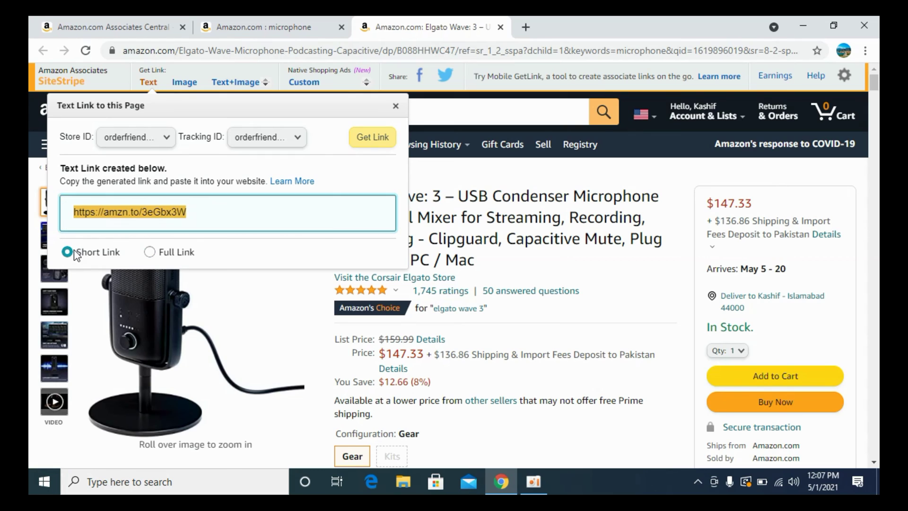
- View the generated Image link code, then the Text+Image link code
{"action": "left_click", "coordinate": [186, 85]}
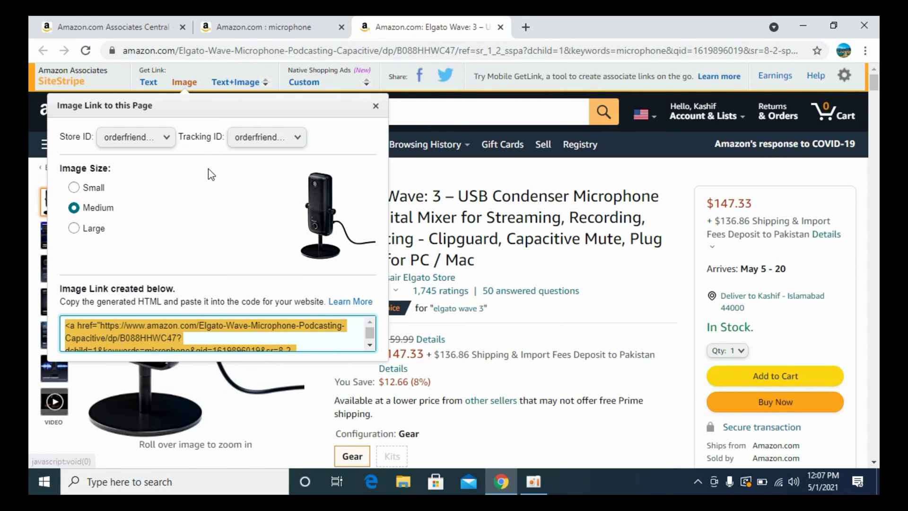
{"action": "scroll", "coordinate": [199, 226], "scroll_direction": "down", "scroll_amount": 1}
{"action": "scroll", "coordinate": [199, 225], "scroll_direction": "down", "scroll_amount": 2}
{"action": "scroll", "coordinate": [198, 169], "scroll_direction": "up", "scroll_amount": 3}
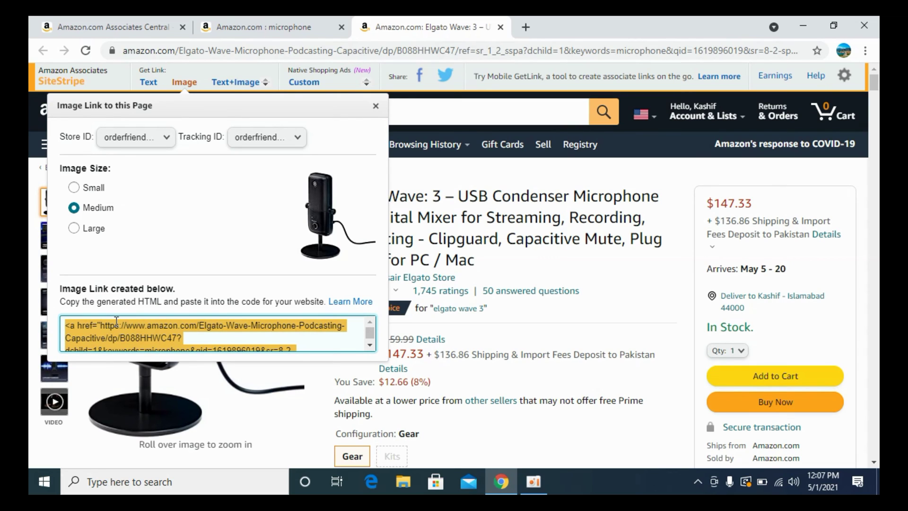
{"action": "scroll", "coordinate": [116, 322], "scroll_direction": "down", "scroll_amount": 2}
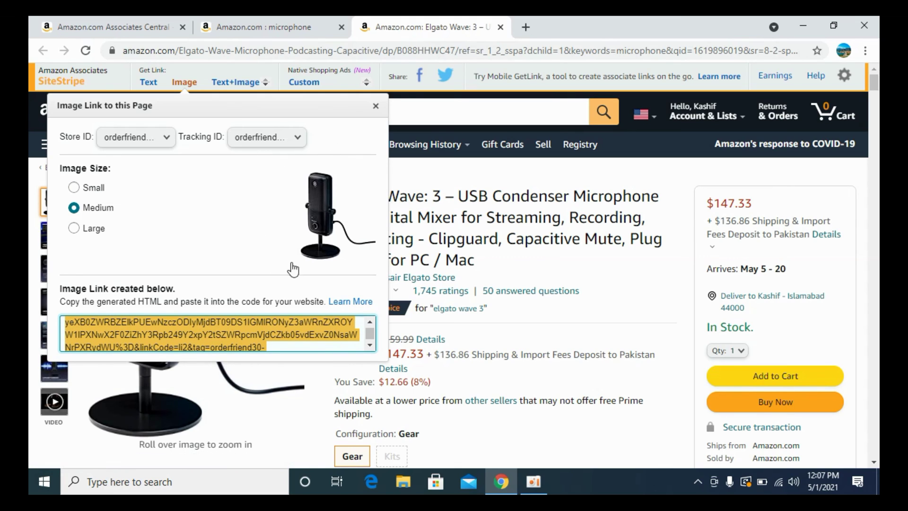
{"action": "left_click", "coordinate": [239, 83]}
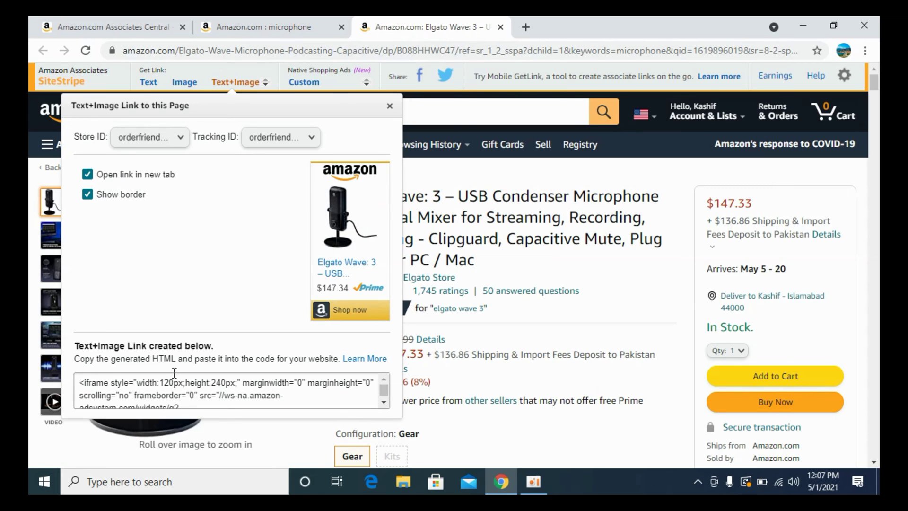
- Highlight the entire Text+Image iframe HTML in the link code box
{"action": "scroll", "coordinate": [176, 382], "scroll_direction": "down", "scroll_amount": 4}
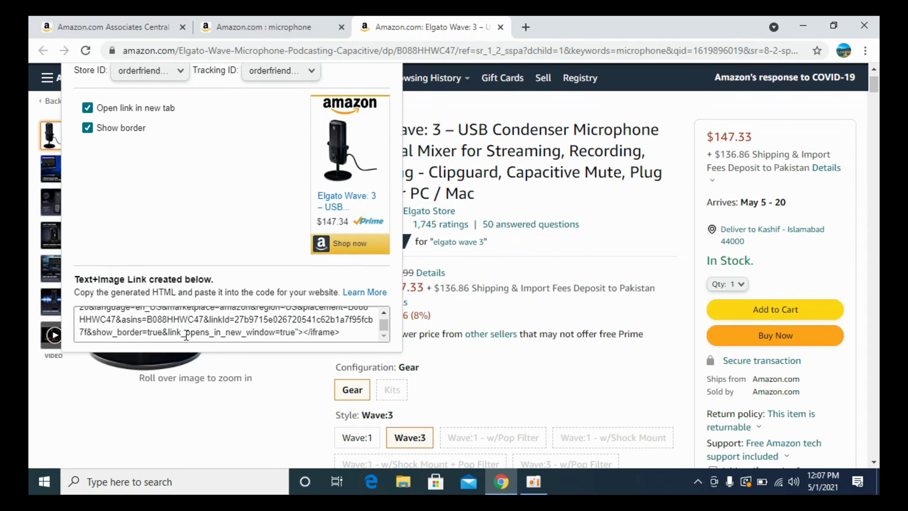
{"action": "left_click", "coordinate": [188, 330]}
{"action": "left_click", "coordinate": [197, 322]}
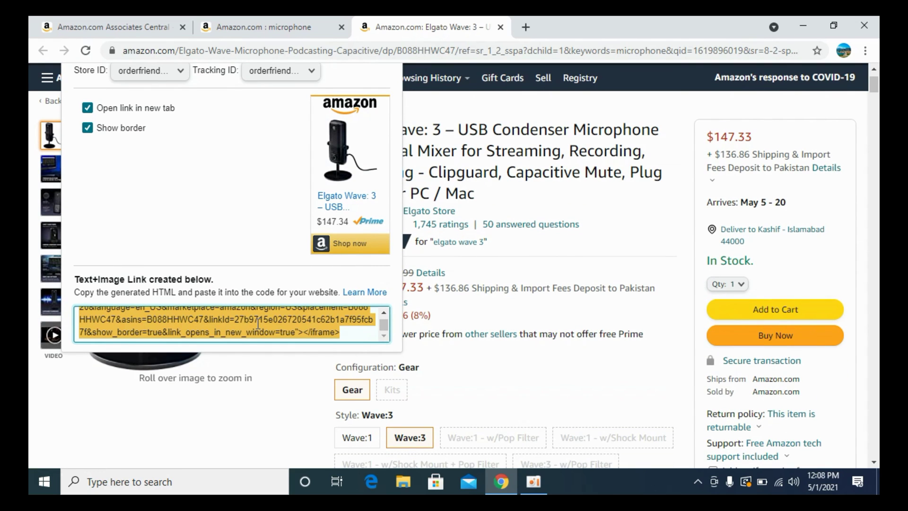
{"action": "scroll", "coordinate": [271, 254], "scroll_direction": "up", "scroll_amount": 2}
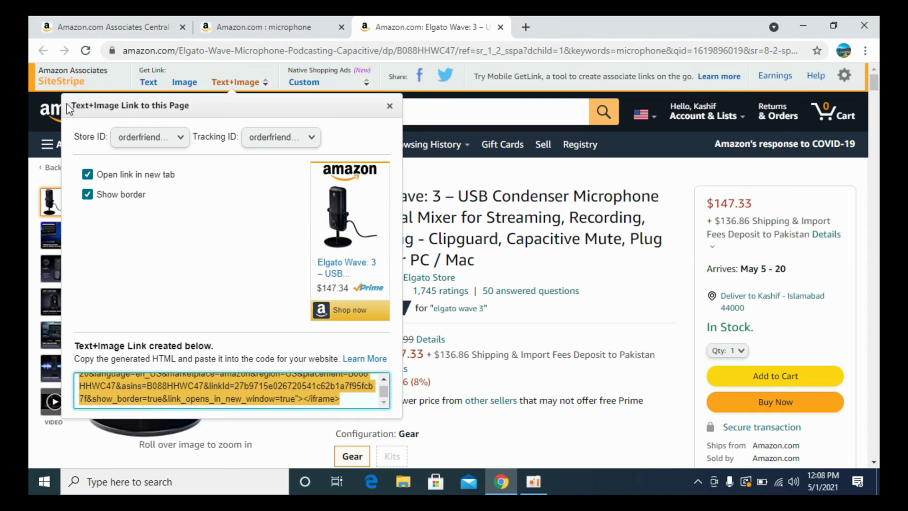
- Back in Associates Central, open Get link for the first result, the TONOR TC-777 microphone
{"action": "left_click", "coordinate": [105, 27]}
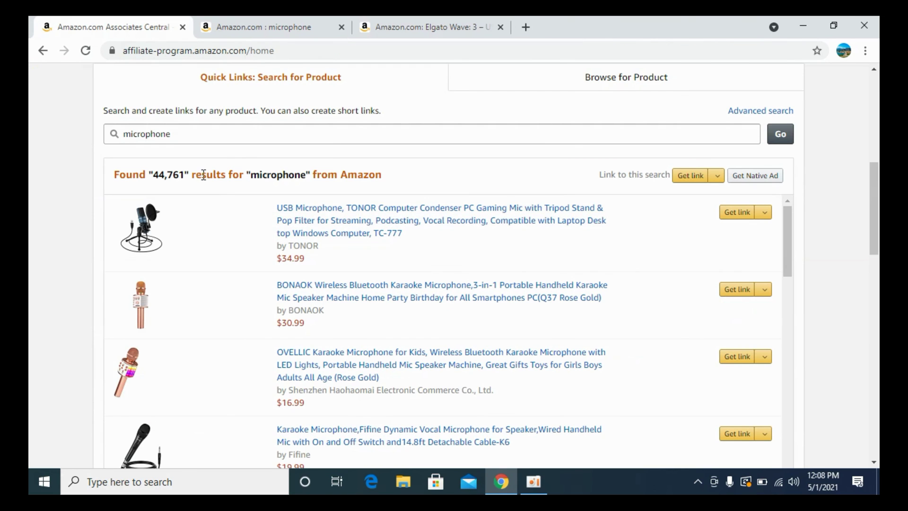
{"action": "scroll", "coordinate": [300, 142], "scroll_direction": "up", "scroll_amount": 5}
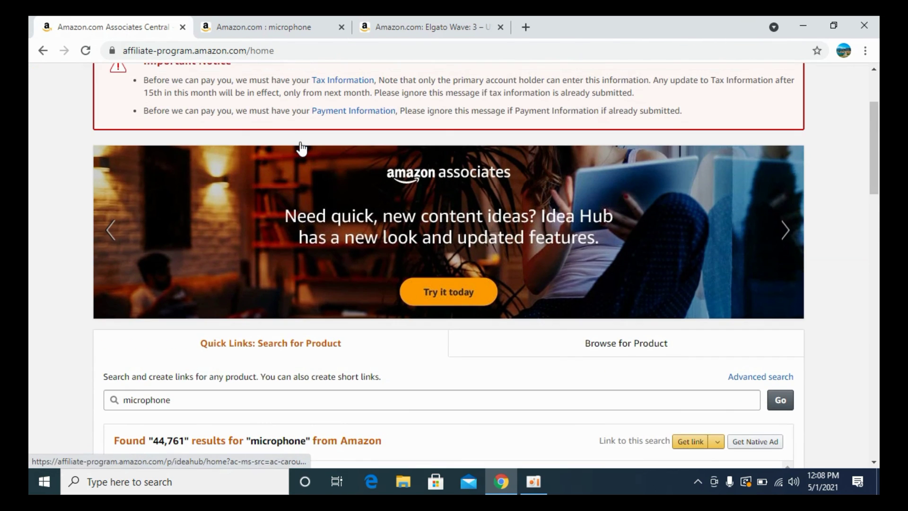
{"action": "scroll", "coordinate": [300, 145], "scroll_direction": "down", "scroll_amount": 5}
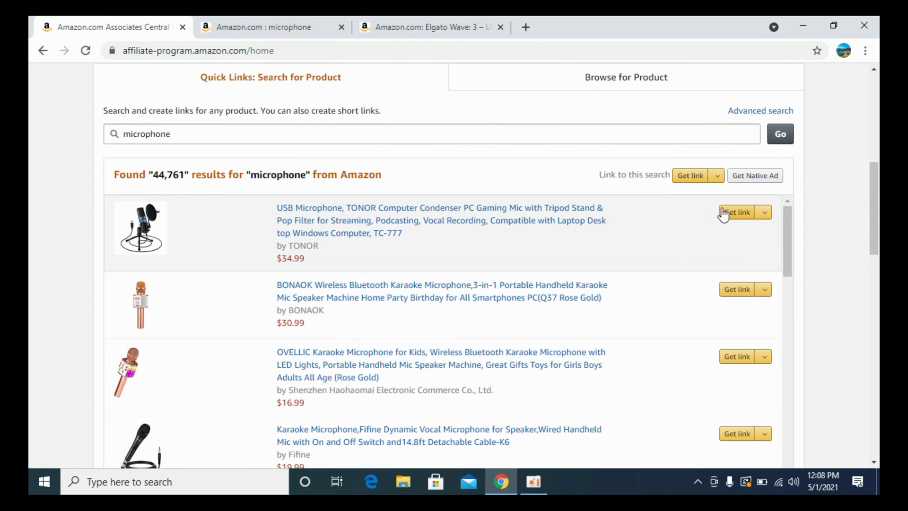
{"action": "left_click", "coordinate": [721, 214]}
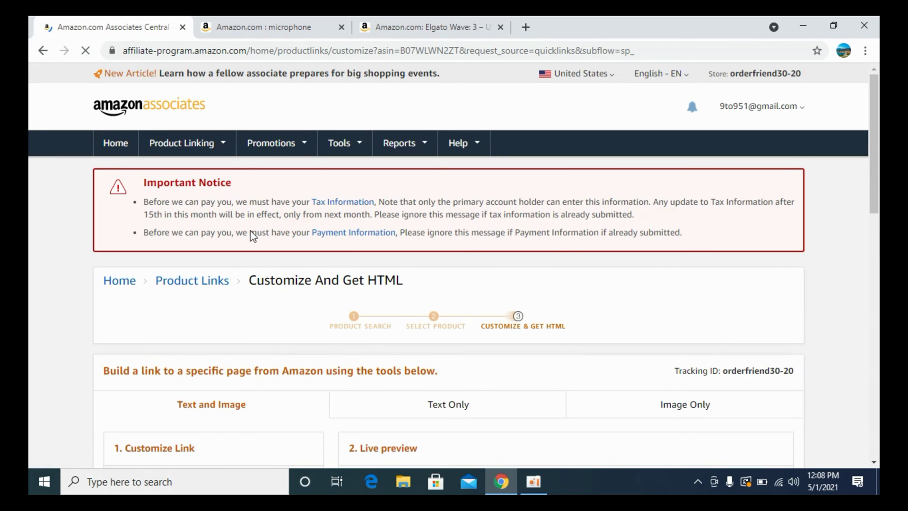
{"action": "scroll", "coordinate": [253, 235], "scroll_direction": "down", "scroll_amount": 5}
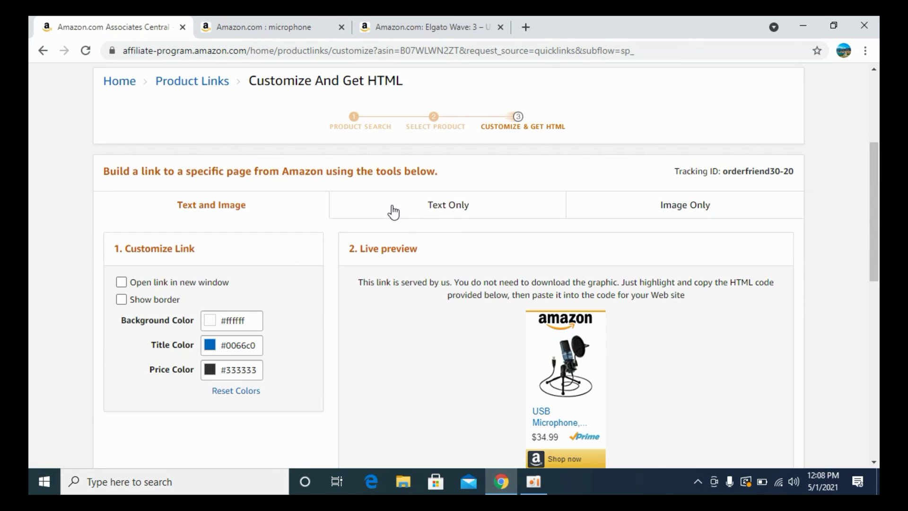
{"action": "scroll", "coordinate": [384, 254], "scroll_direction": "down", "scroll_amount": 4}
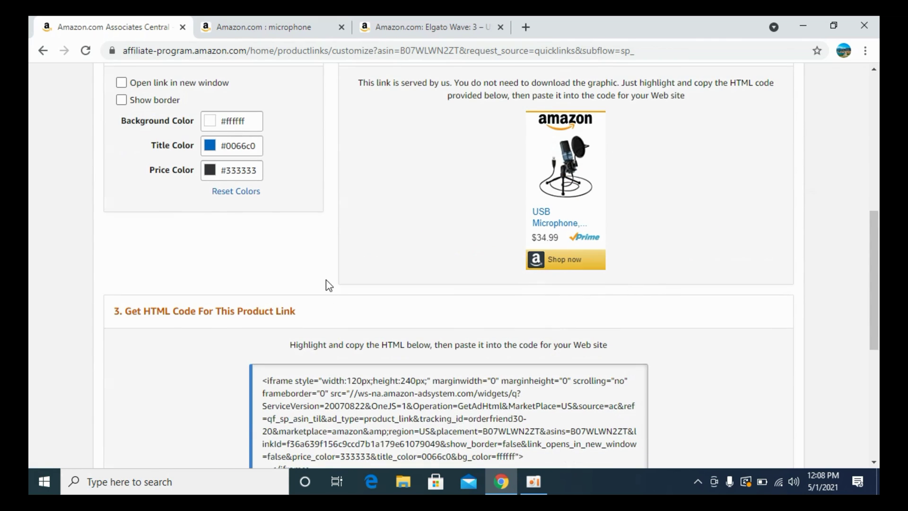
{"action": "scroll", "coordinate": [325, 280], "scroll_direction": "down", "scroll_amount": 3}
{"action": "scroll", "coordinate": [318, 293], "scroll_direction": "up", "scroll_amount": 8}
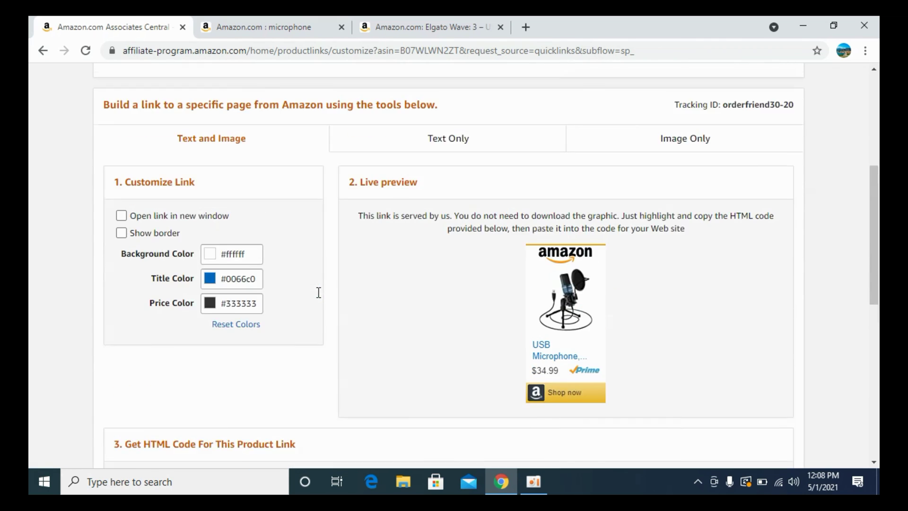
- Preview the TONOR TC-777 link as Text Only, then as Image Only
{"action": "left_click", "coordinate": [460, 197]}
{"action": "scroll", "coordinate": [419, 251], "scroll_direction": "down", "scroll_amount": 3}
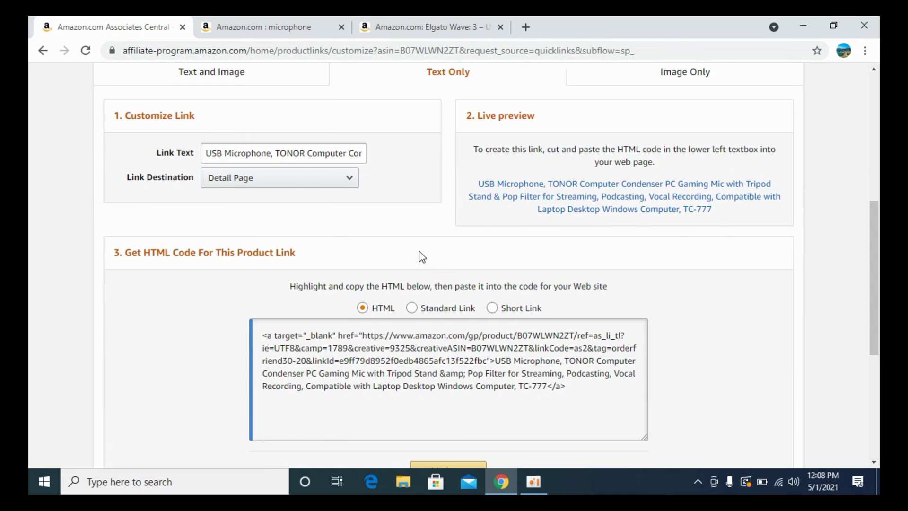
{"action": "scroll", "coordinate": [419, 253], "scroll_direction": "up", "scroll_amount": 3}
{"action": "left_click", "coordinate": [700, 208]}
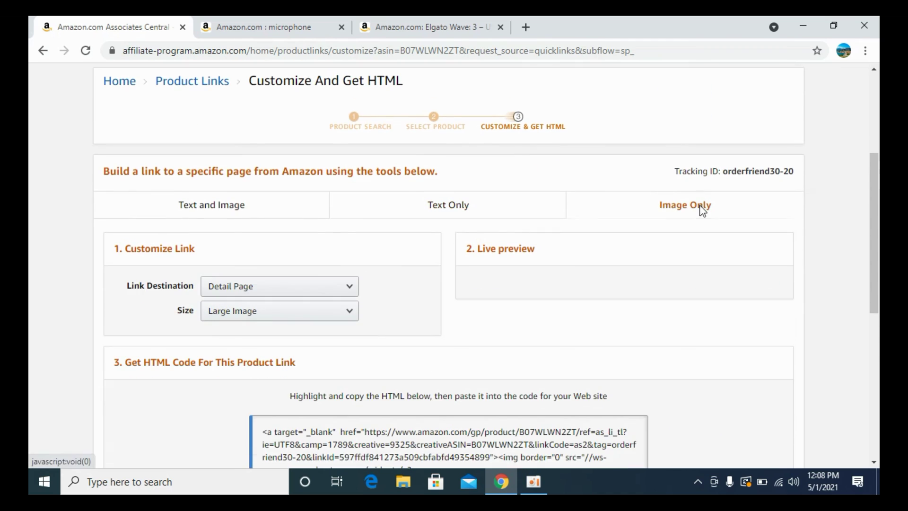
{"action": "scroll", "coordinate": [416, 266], "scroll_direction": "down", "scroll_amount": 4}
{"action": "scroll", "coordinate": [416, 266], "scroll_direction": "down", "scroll_amount": 5}
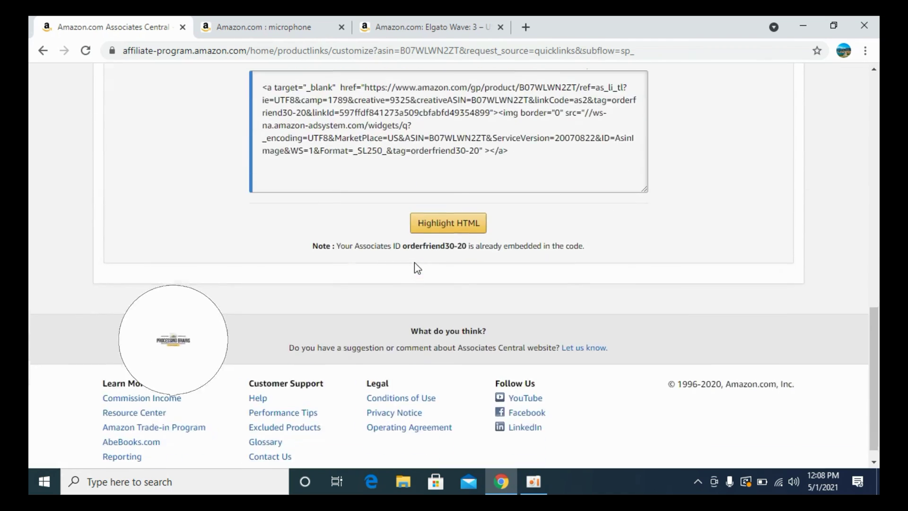
{"action": "scroll", "coordinate": [416, 265], "scroll_direction": "up", "scroll_amount": 10}
- Return to Text Only and switch from Standard Link to the short amzn.to/3xy0sui link
{"action": "left_click", "coordinate": [445, 273]}
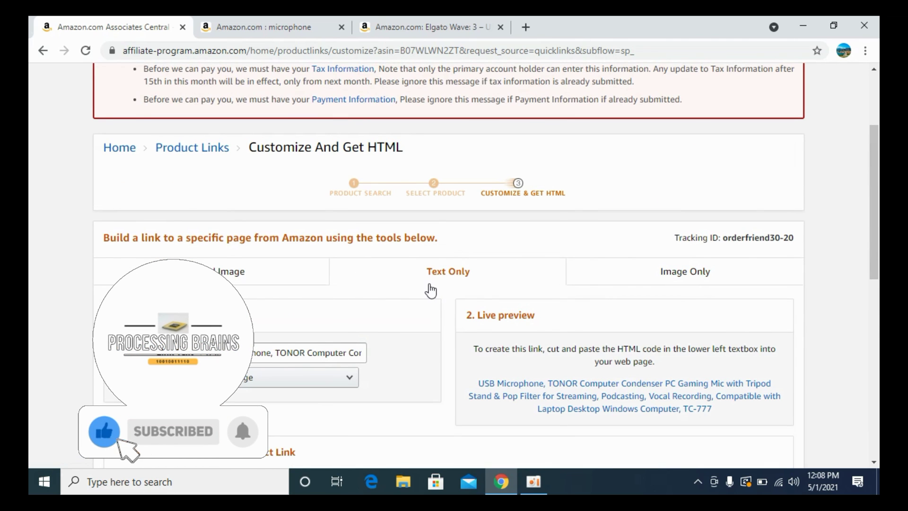
{"action": "scroll", "coordinate": [430, 288], "scroll_direction": "down", "scroll_amount": 6}
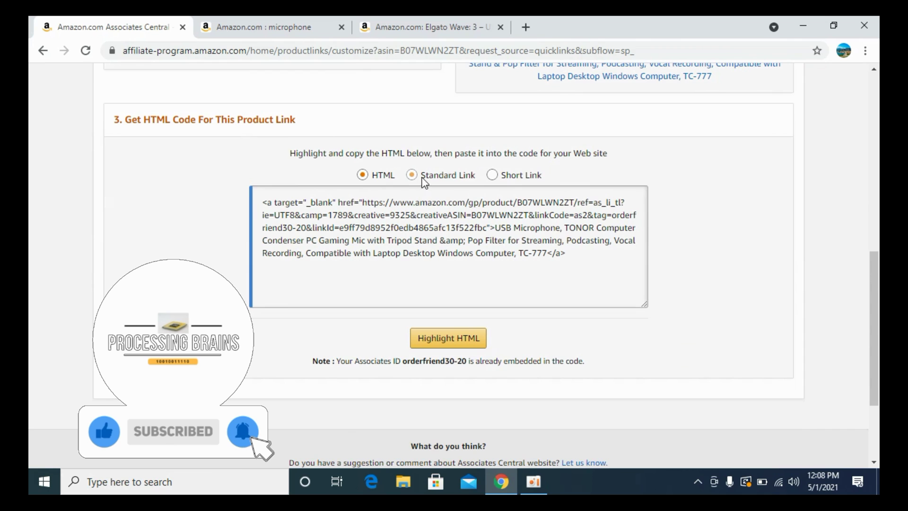
{"action": "scroll", "coordinate": [383, 183], "scroll_direction": "up", "scroll_amount": 3}
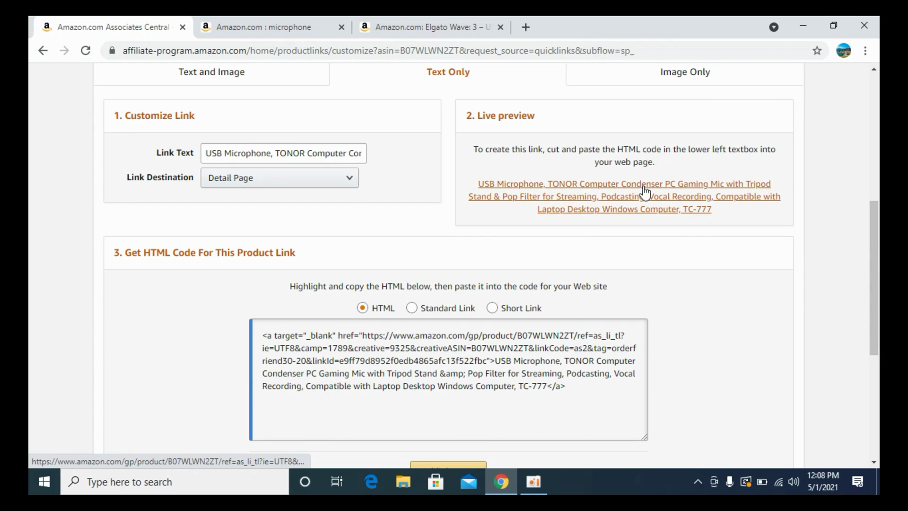
{"action": "left_click", "coordinate": [413, 309]}
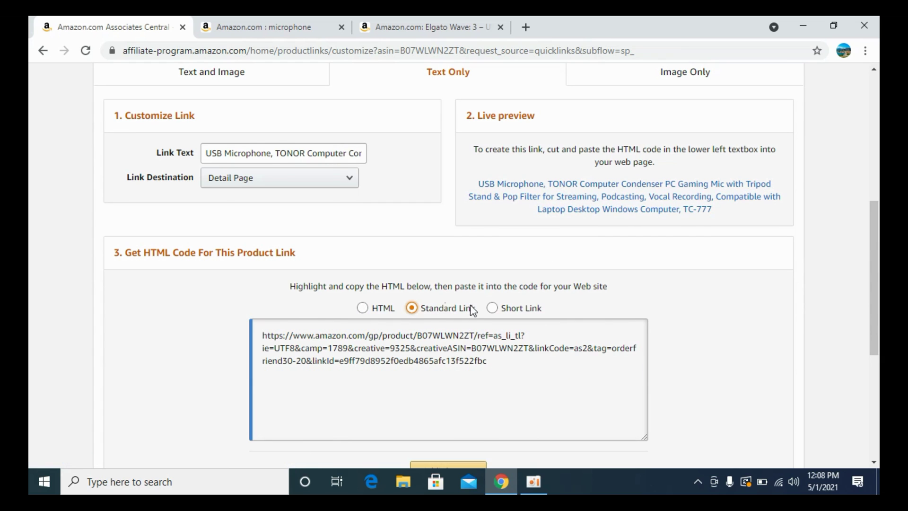
{"action": "left_click", "coordinate": [499, 310]}
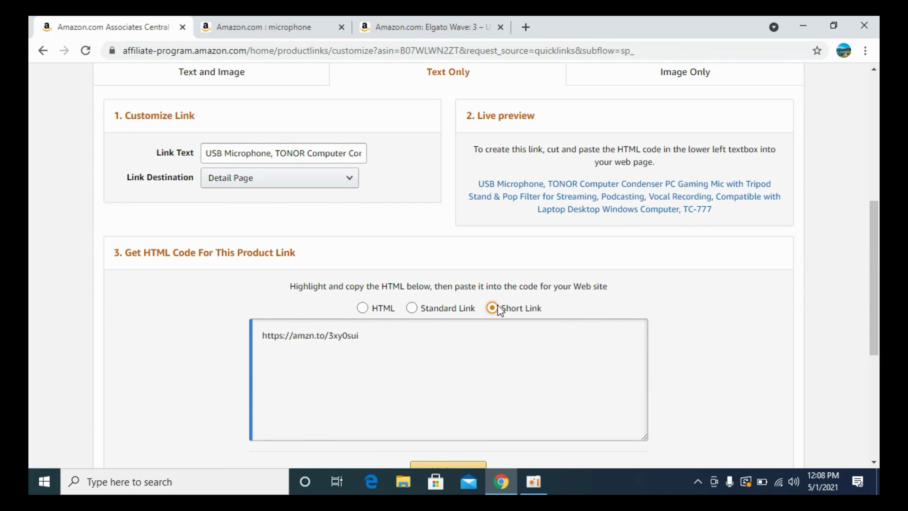